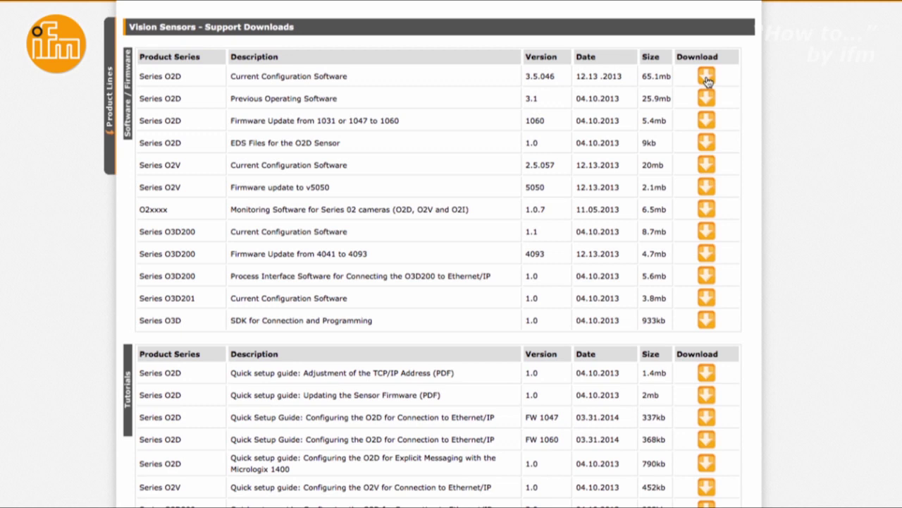
Step: Download the Series O2D configuration software 3.5.046 from the ifm Vision Sensors support downloads
{"action": "left_click", "coordinate": [707, 79]}
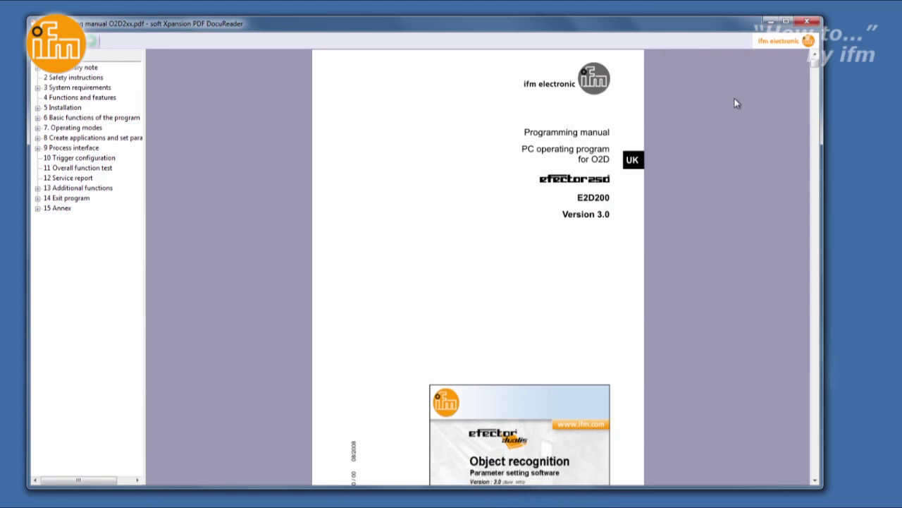
Step: Scroll the O2D programming manual from its cover page down to the Contents pages
{"action": "scroll", "coordinate": [815, 71], "scroll_direction": "down", "scroll_amount": 5}
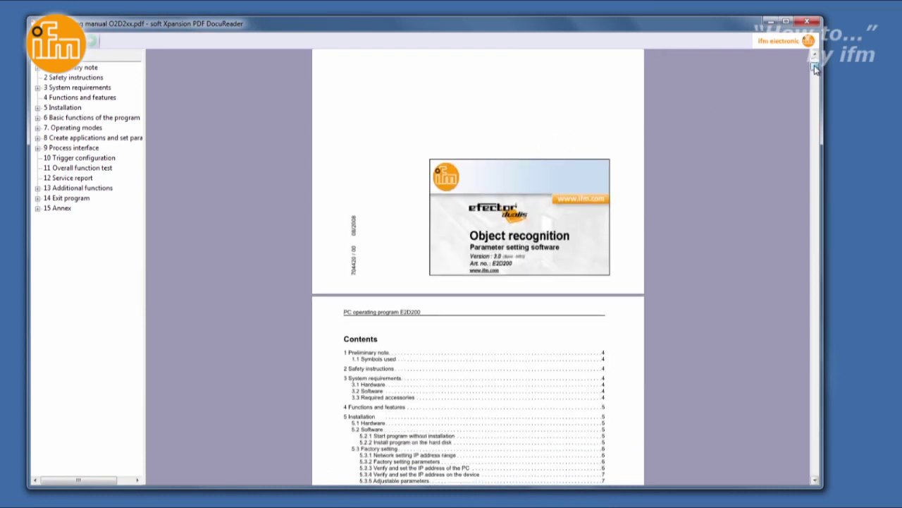
{"action": "left_click_drag", "start_coordinate": [815, 71], "coordinate": [815, 81]}
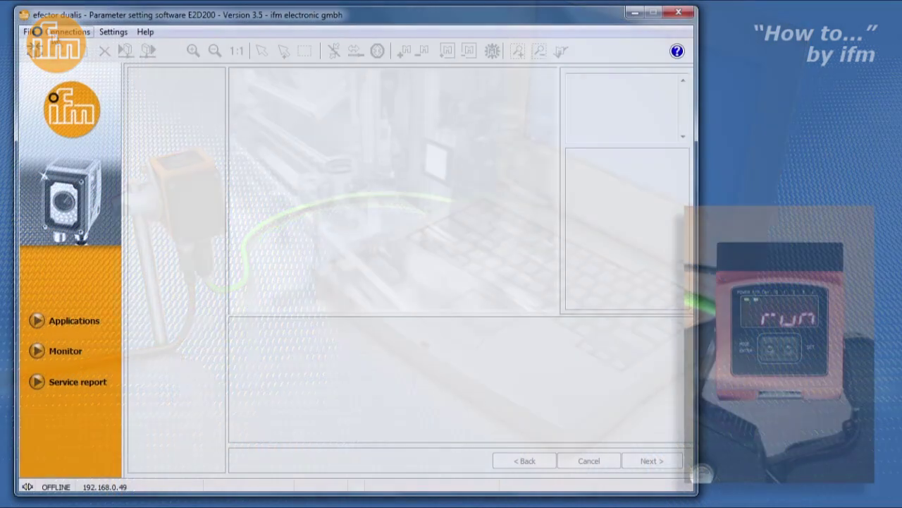
Step: Connect efector dualis to the sensor at IP address 192.168.0.49, port 8080
{"action": "left_click", "coordinate": [67, 32]}
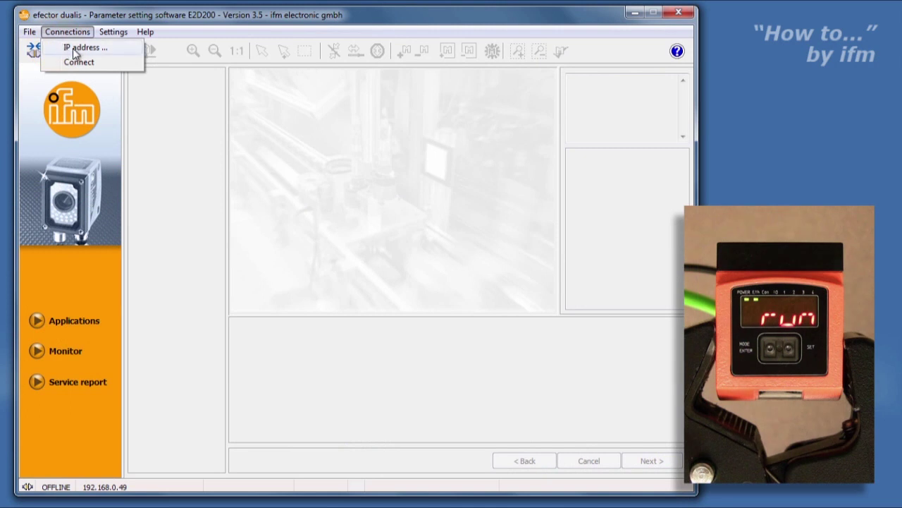
{"action": "left_click", "coordinate": [73, 48]}
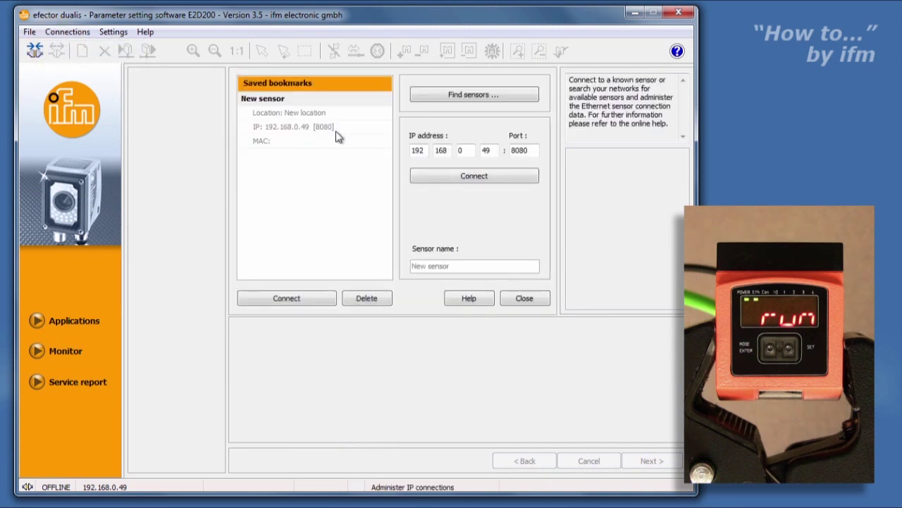
{"action": "left_click", "coordinate": [473, 177]}
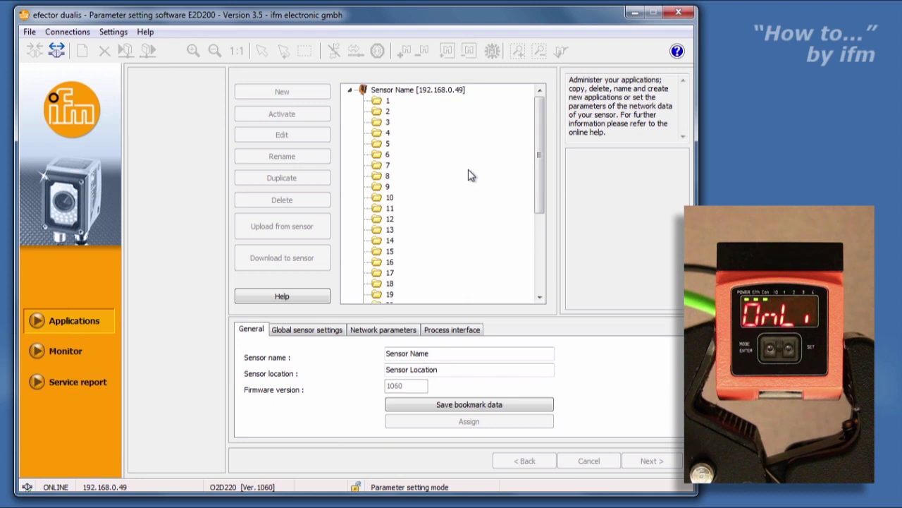
Step: Create a new application named 'Good vs. Bad Washer' in slot 1
{"action": "left_click", "coordinate": [387, 102]}
{"action": "left_click", "coordinate": [329, 96]}
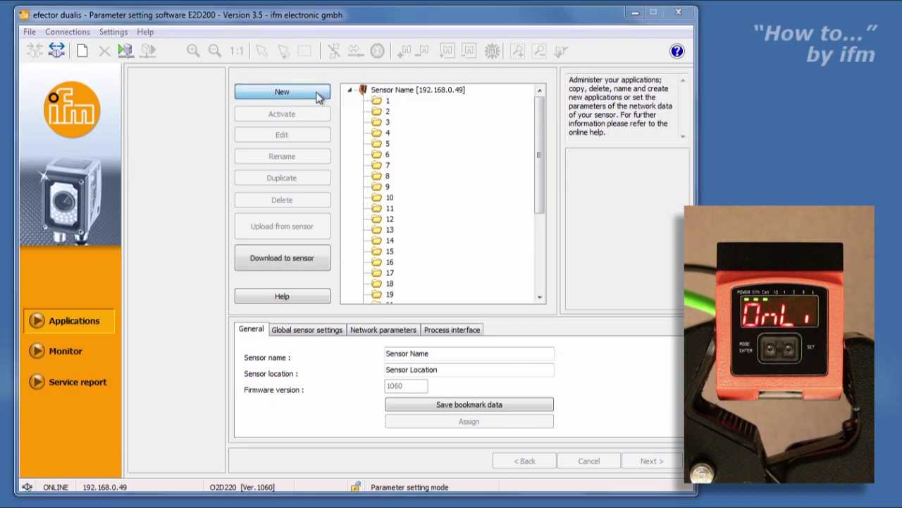
{"action": "type", "text": "Good vs."}
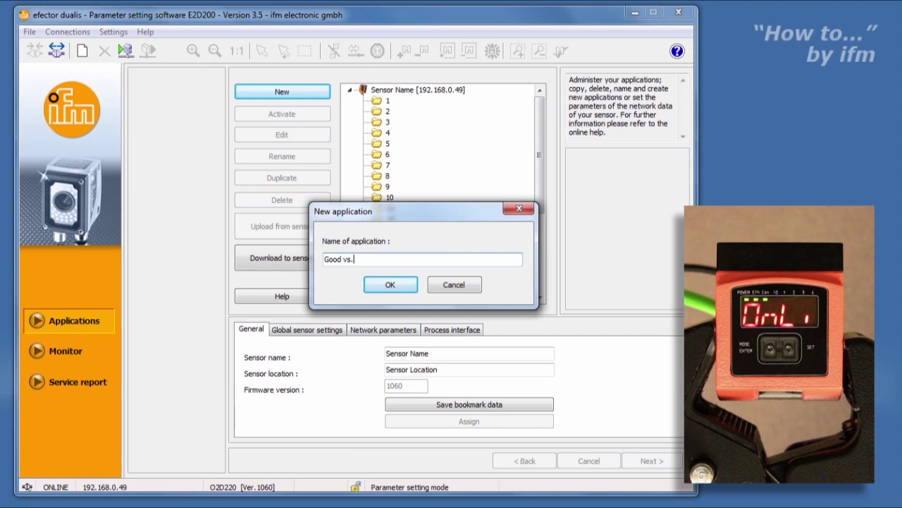
{"action": "type", "text": " Bad Washer"}
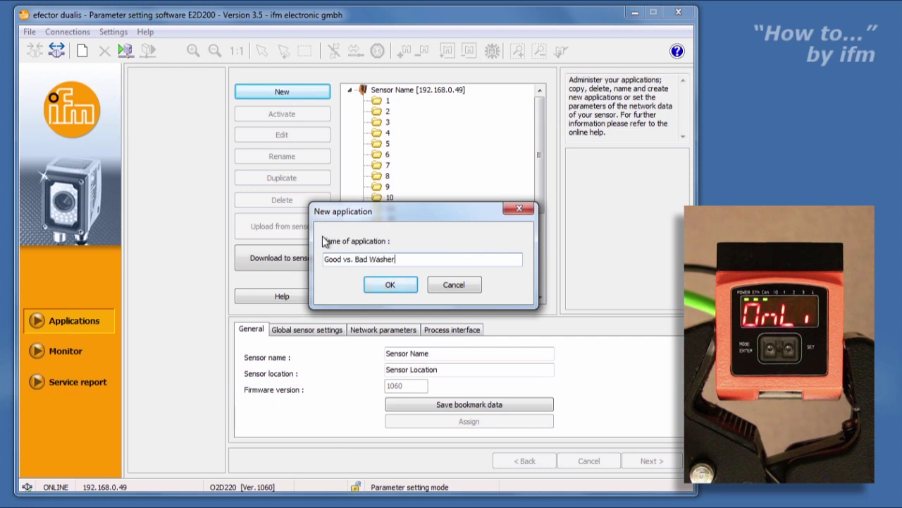
{"action": "left_click", "coordinate": [407, 292]}
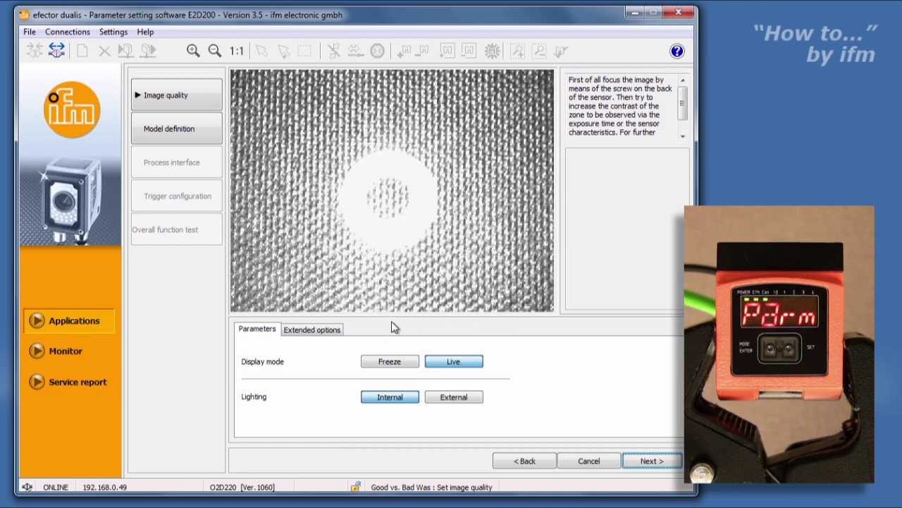
Step: Lower the exposure time to 180 us, then continue to model definition
{"action": "left_click", "coordinate": [329, 330]}
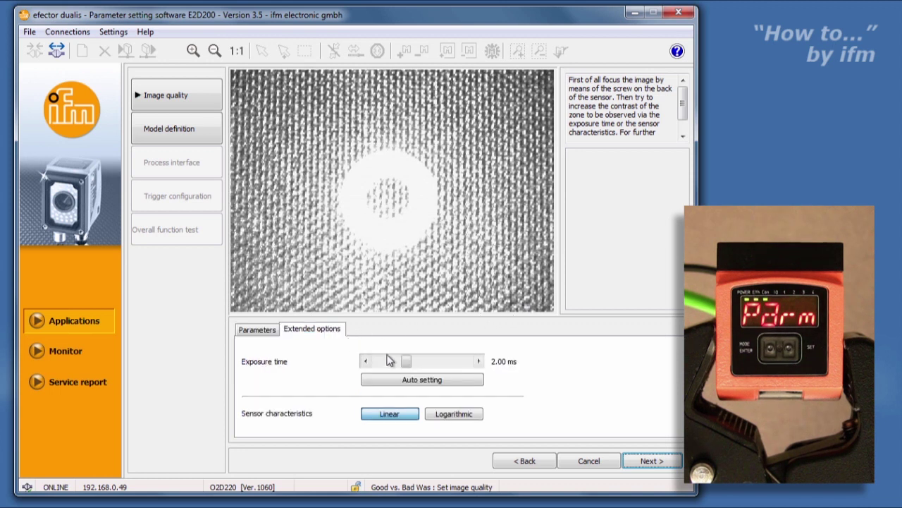
{"action": "left_click_drag", "start_coordinate": [409, 362], "coordinate": [390, 363]}
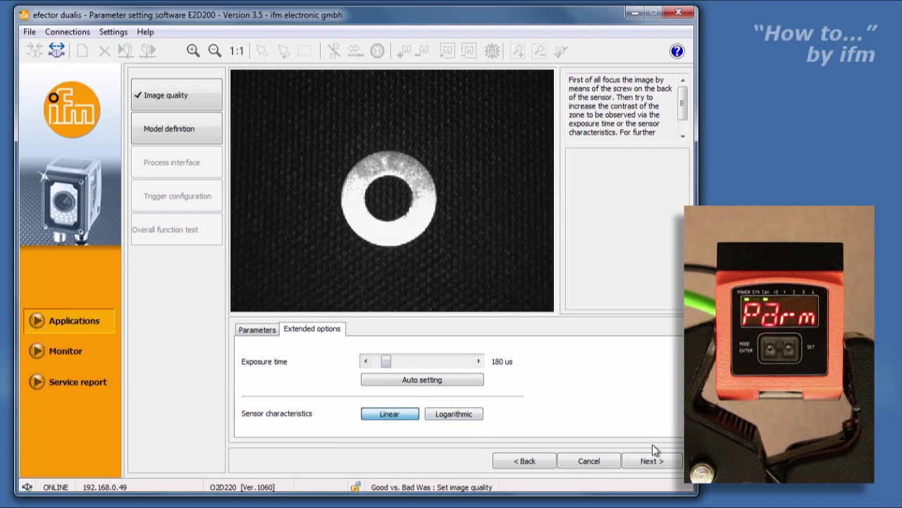
{"action": "left_click", "coordinate": [642, 463]}
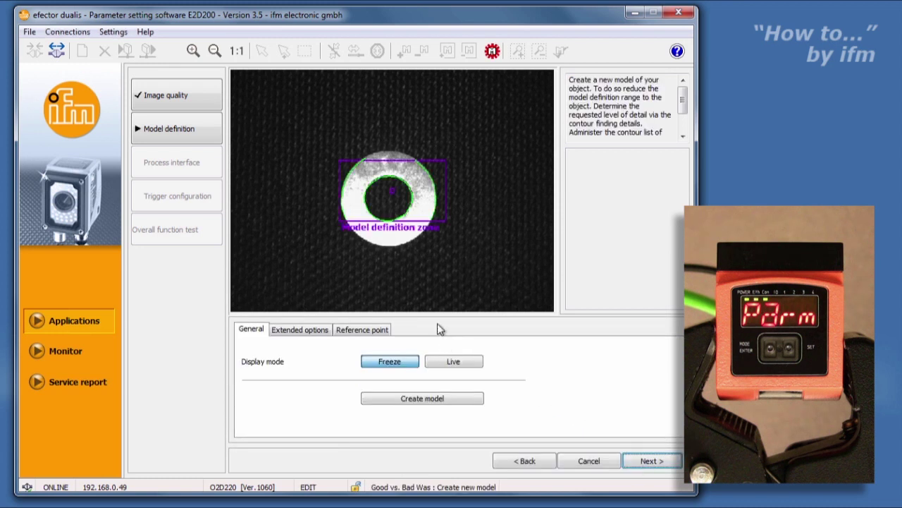
Step: Extend the model zone's top, bottom and left edges so it encloses the whole washer
{"action": "left_click_drag", "start_coordinate": [393, 160], "coordinate": [393, 145]}
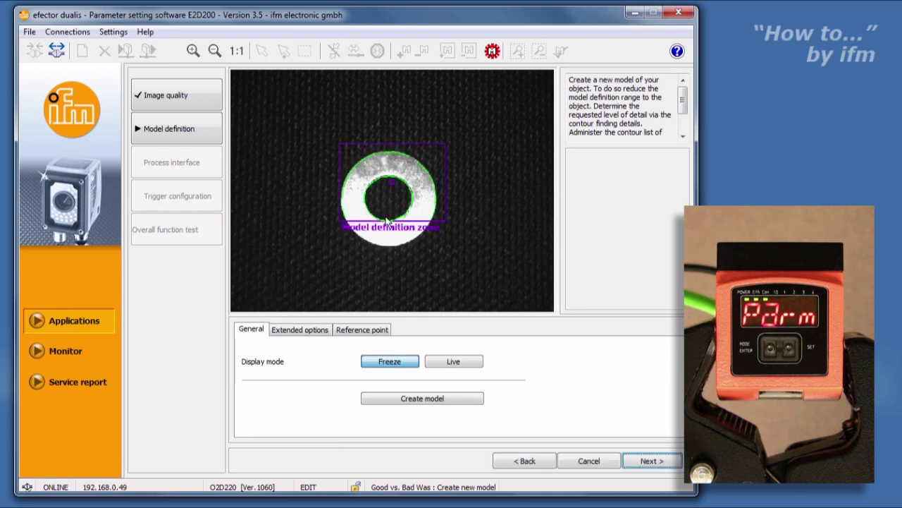
{"action": "left_click_drag", "start_coordinate": [372, 224], "coordinate": [363, 251]}
{"action": "left_click_drag", "start_coordinate": [340, 205], "coordinate": [332, 199]}
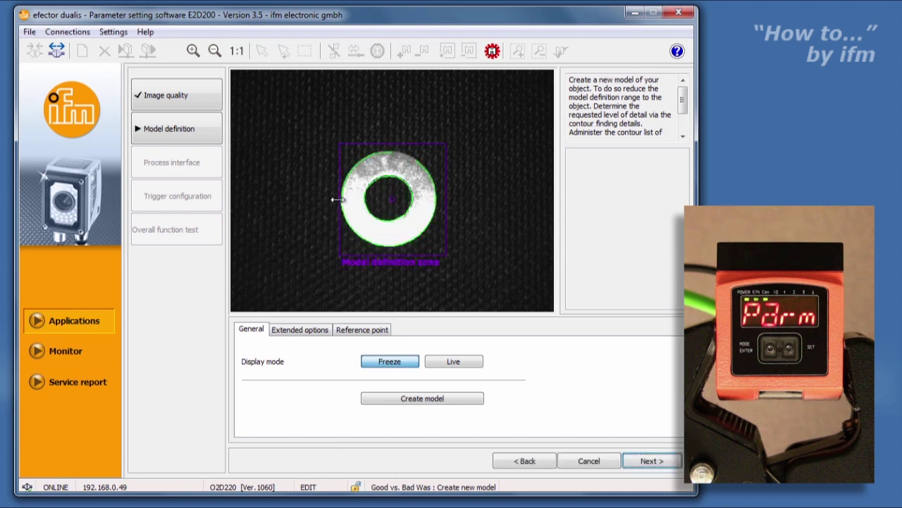
{"action": "left_click", "coordinate": [283, 335]}
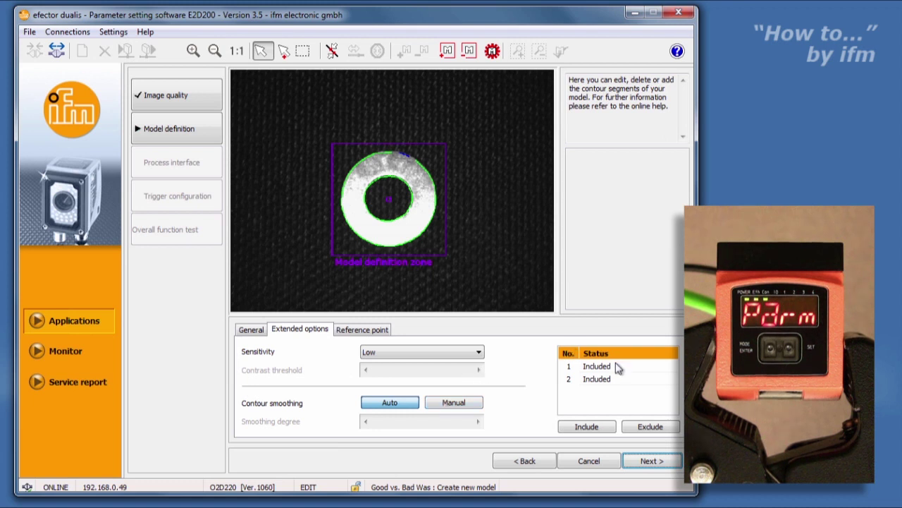
Step: Include both the inner and outer washer contours in the model, then advance to model testing
{"action": "left_click", "coordinate": [404, 215]}
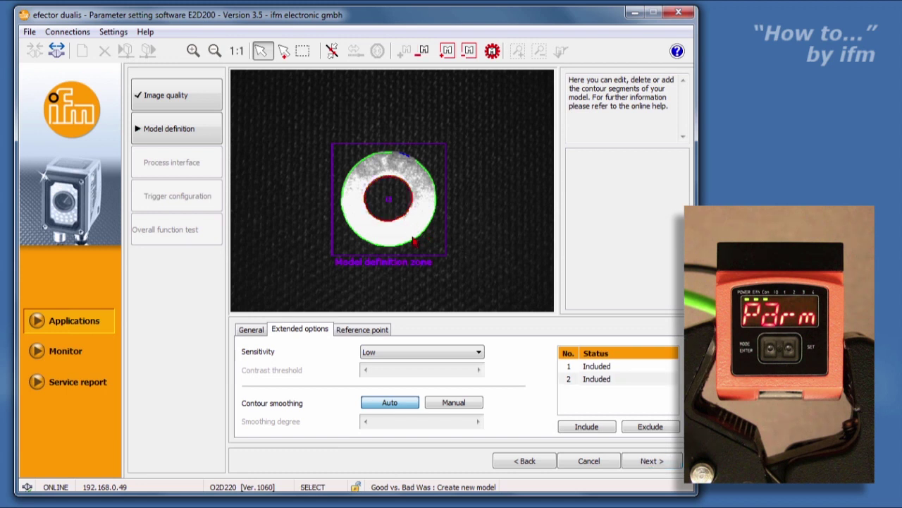
{"action": "left_click", "coordinate": [417, 240]}
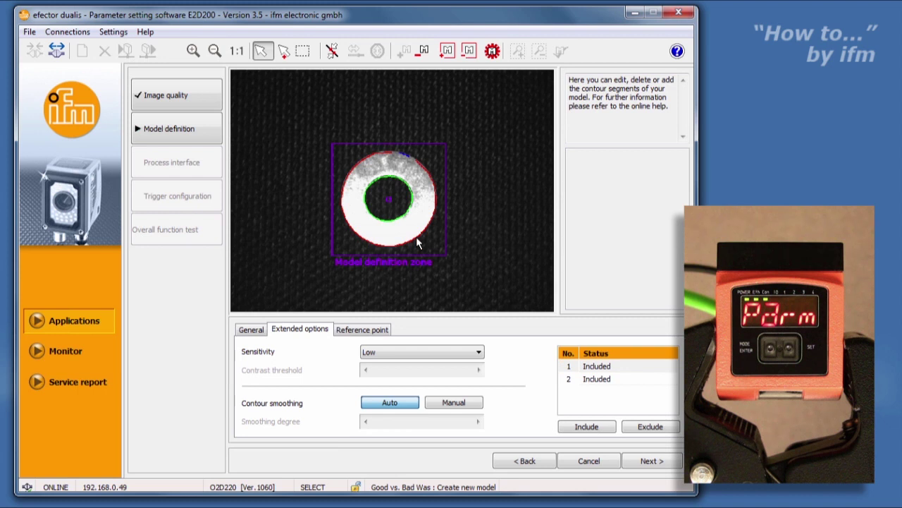
{"action": "left_click", "coordinate": [407, 161]}
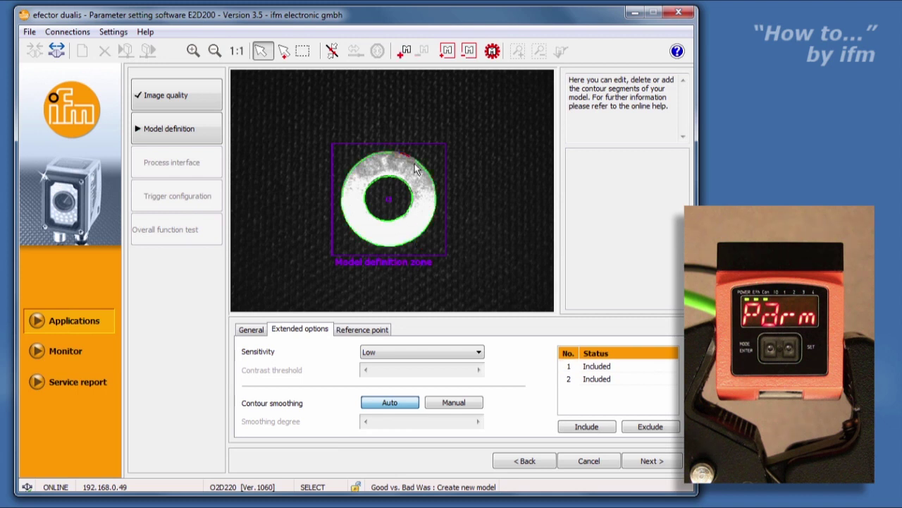
{"action": "left_click", "coordinate": [425, 171]}
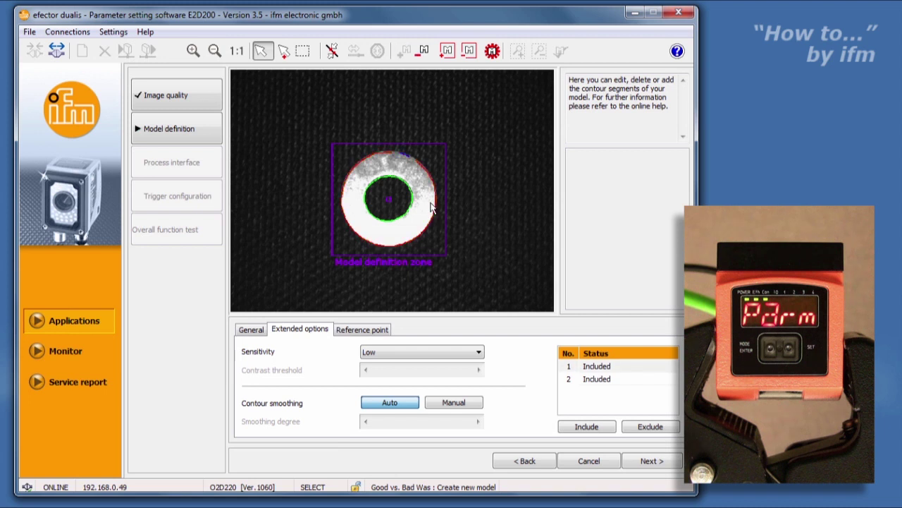
{"action": "left_click", "coordinate": [409, 206]}
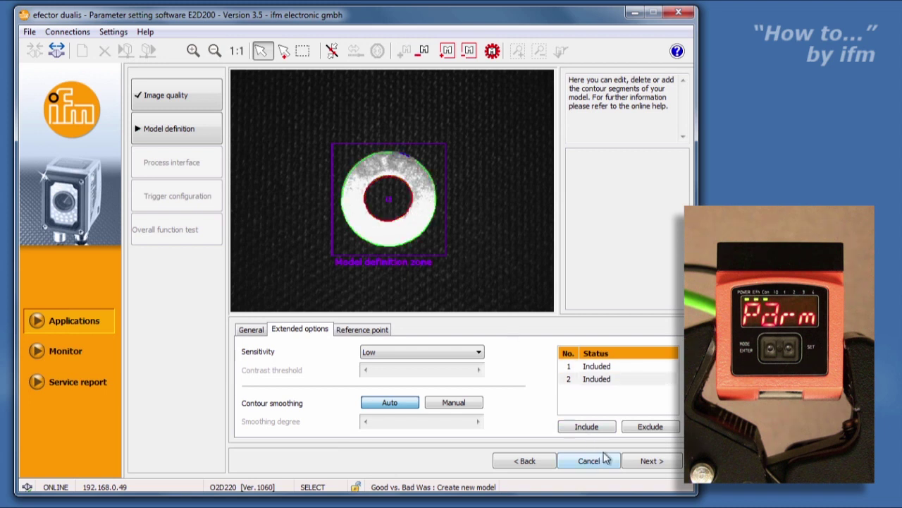
{"action": "left_click", "coordinate": [645, 463]}
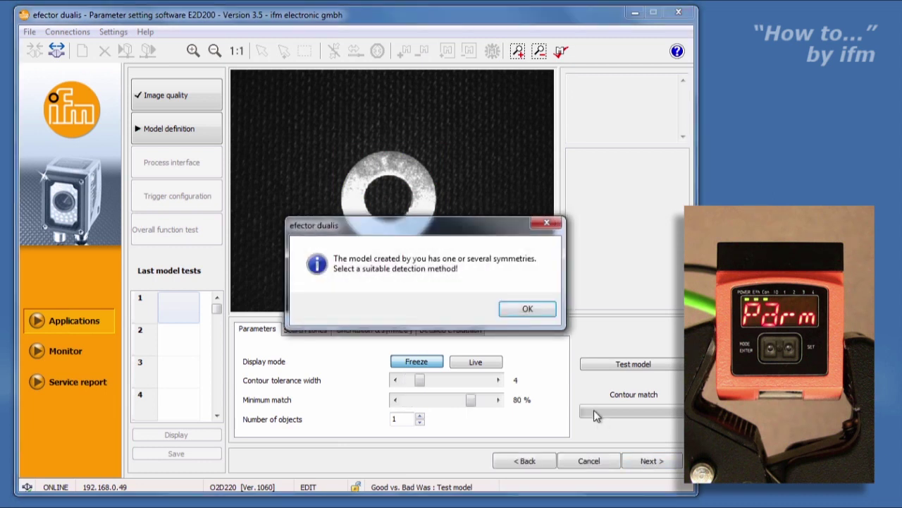
Step: Keep the orientation-dependent symmetry setting, widen the contour tolerance width, and test the model
{"action": "left_click", "coordinate": [528, 309]}
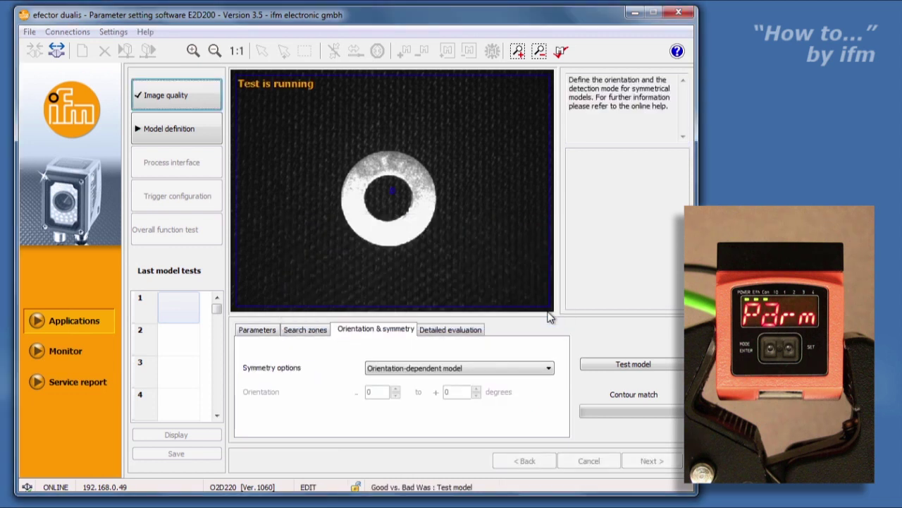
{"action": "left_click", "coordinate": [536, 368]}
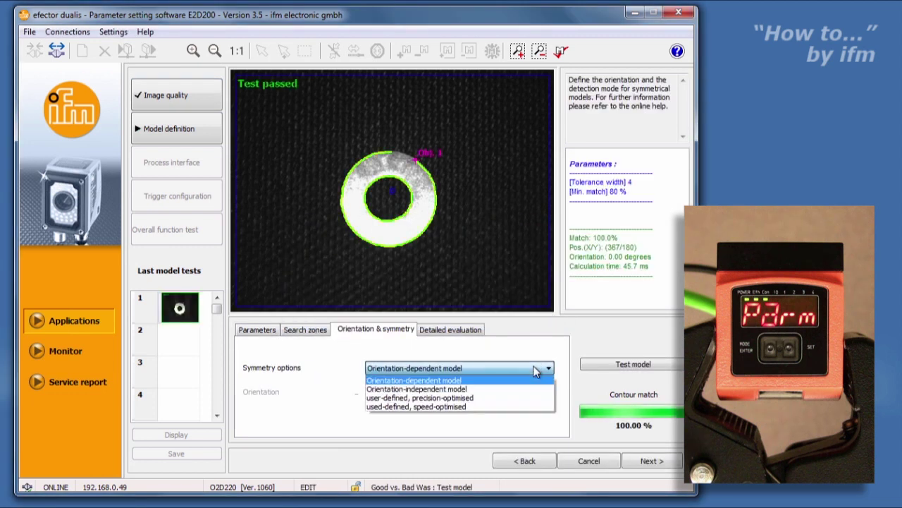
{"action": "left_click", "coordinate": [535, 368]}
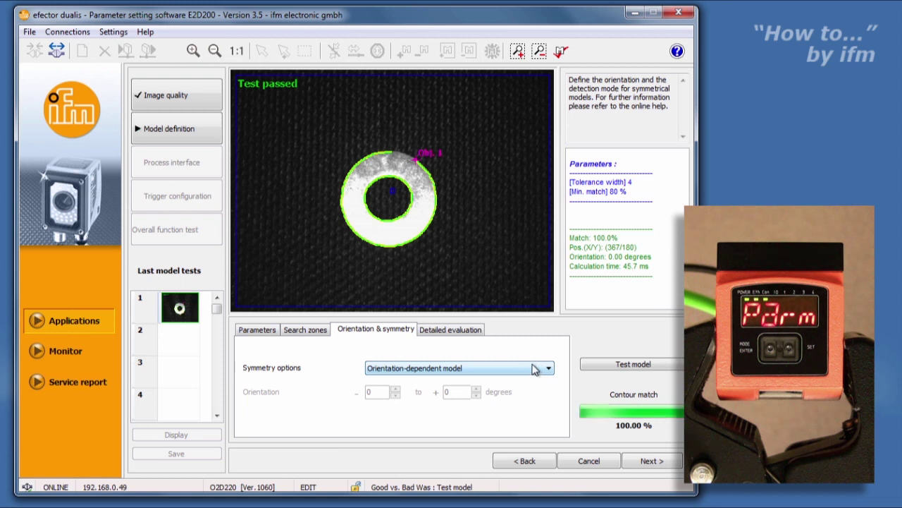
{"action": "left_click", "coordinate": [269, 335]}
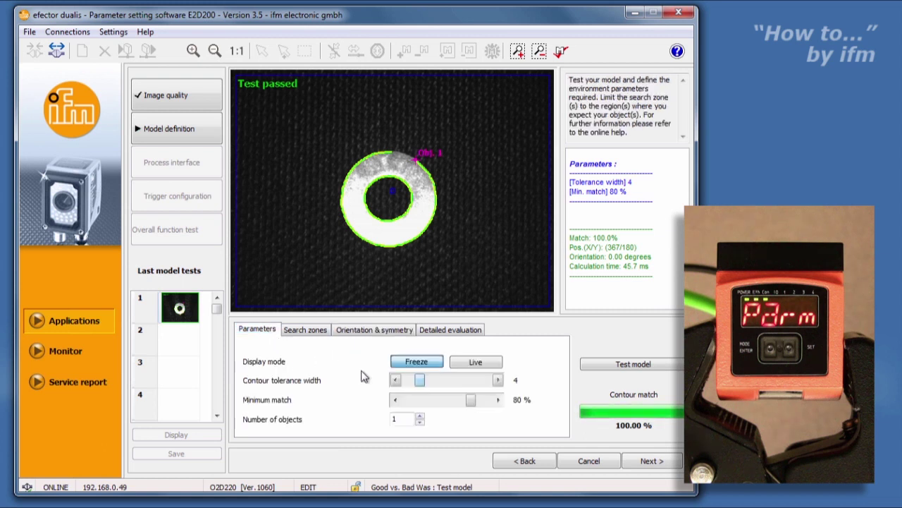
{"action": "left_click_drag", "start_coordinate": [418, 380], "coordinate": [431, 384]}
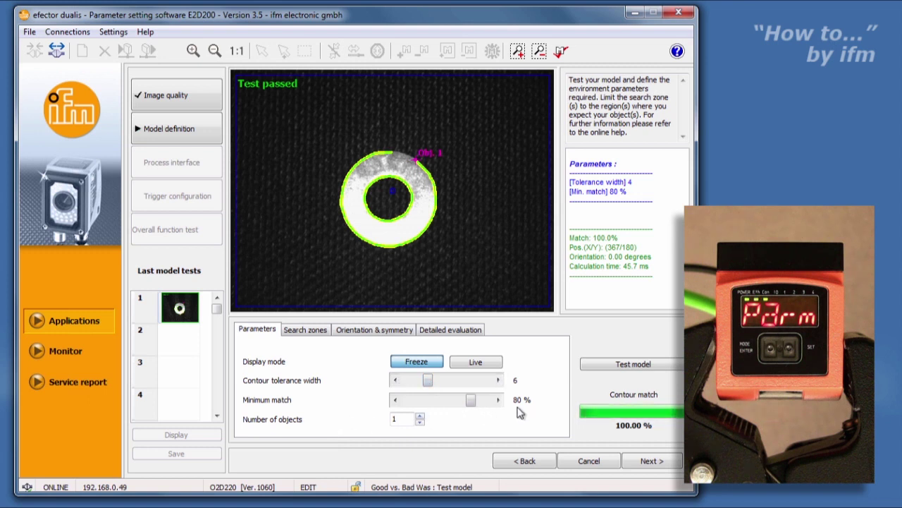
{"action": "left_click", "coordinate": [613, 367]}
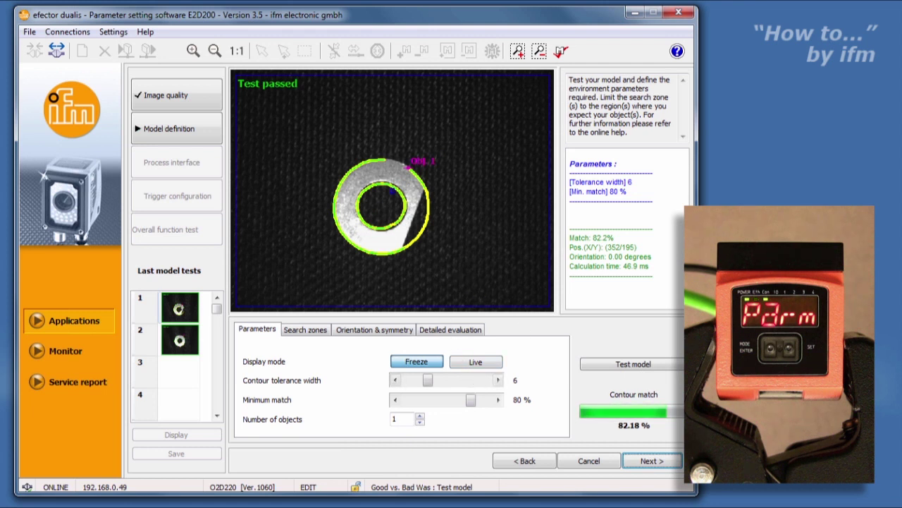
Step: Raise minimum match to 90 % and test the model on the bad and good washers
{"action": "left_click", "coordinate": [499, 400]}
{"action": "left_click", "coordinate": [499, 400]}
{"action": "left_click", "coordinate": [499, 400]}
{"action": "left_click", "coordinate": [499, 400]}
{"action": "left_click", "coordinate": [499, 400]}
{"action": "left_click", "coordinate": [499, 400]}
{"action": "left_click", "coordinate": [499, 400]}
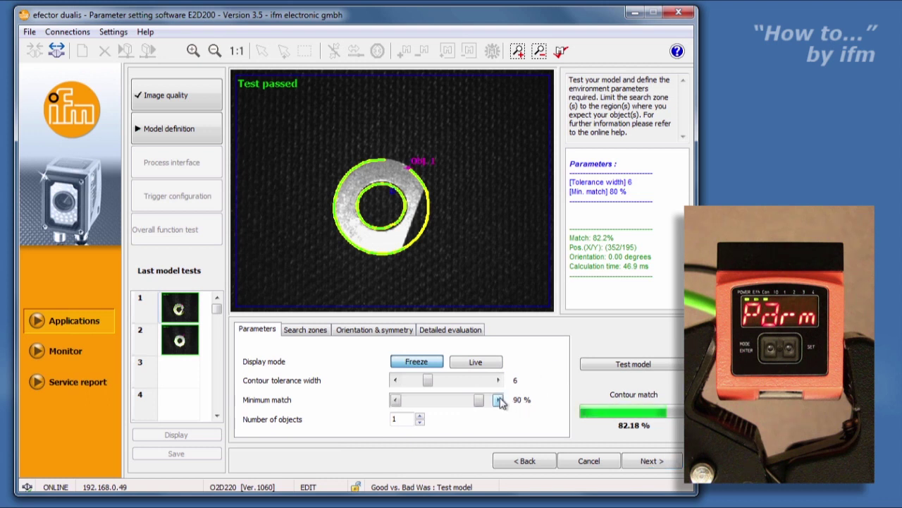
{"action": "left_click", "coordinate": [611, 366]}
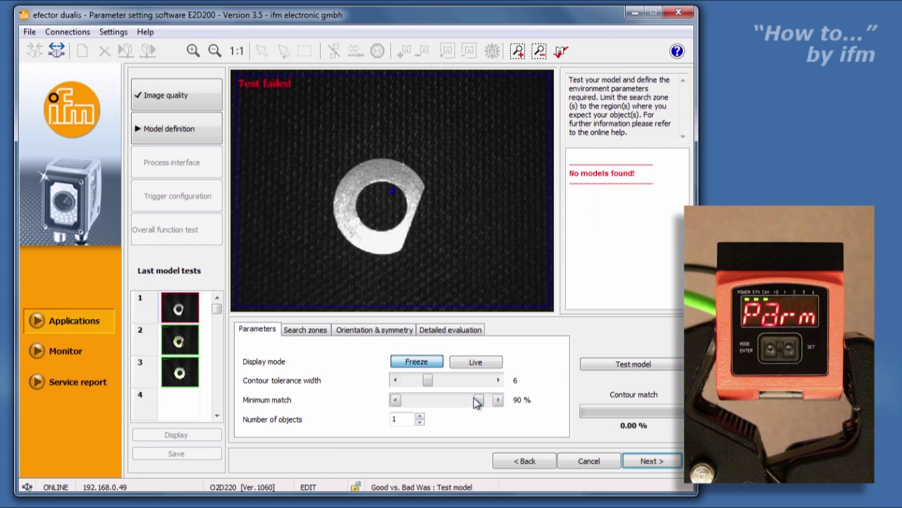
{"action": "left_click", "coordinate": [613, 364]}
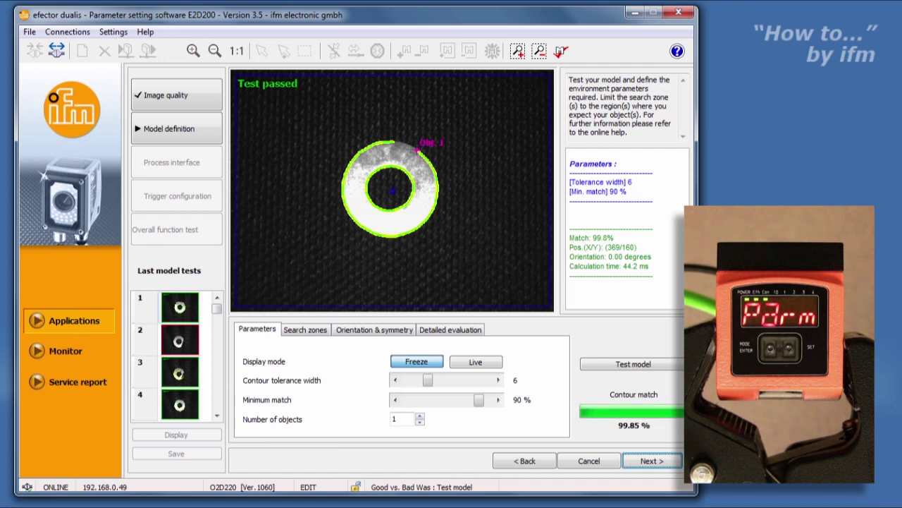
Step: Pull all four search zone edges in around the washer and retest, passing at 99.83 %
{"action": "left_click_drag", "start_coordinate": [573, 266], "coordinate": [649, 266]}
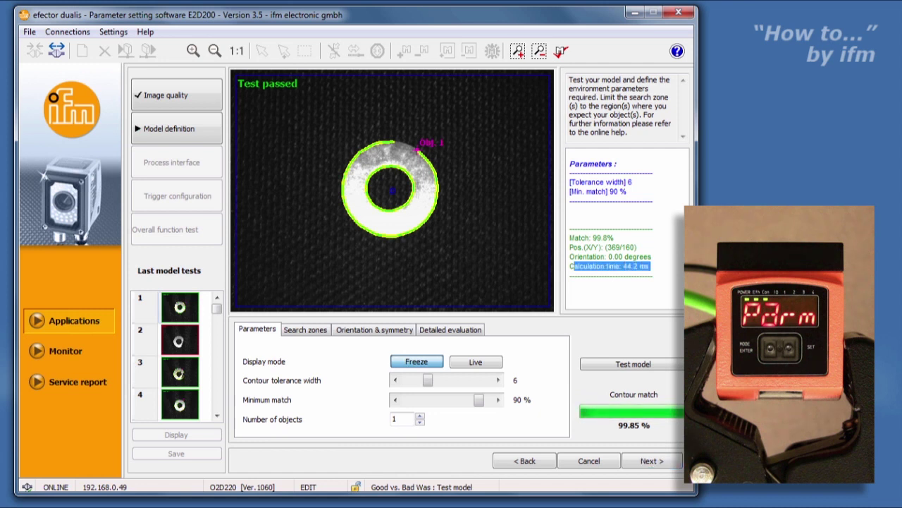
{"action": "left_click", "coordinate": [649, 266]}
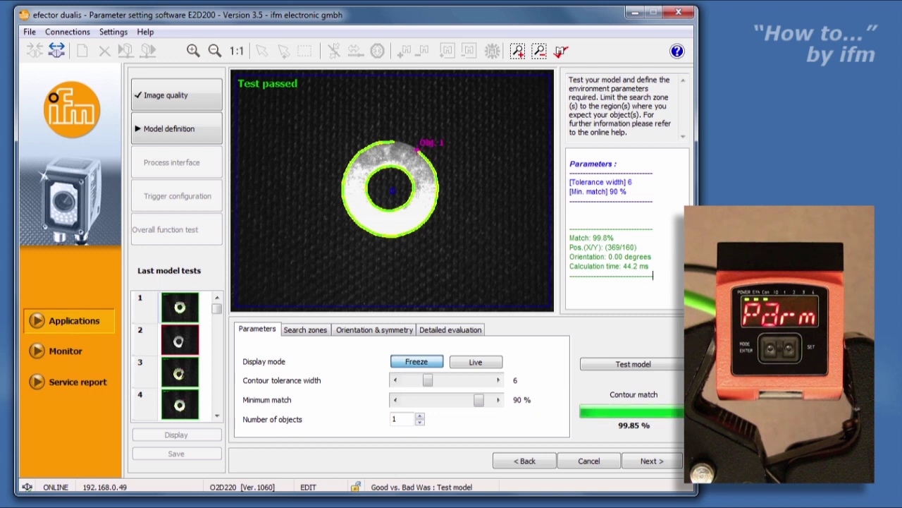
{"action": "left_click_drag", "start_coordinate": [548, 291], "coordinate": [487, 295]}
{"action": "left_click_drag", "start_coordinate": [233, 99], "coordinate": [302, 100]}
{"action": "left_click_drag", "start_coordinate": [347, 75], "coordinate": [348, 107]}
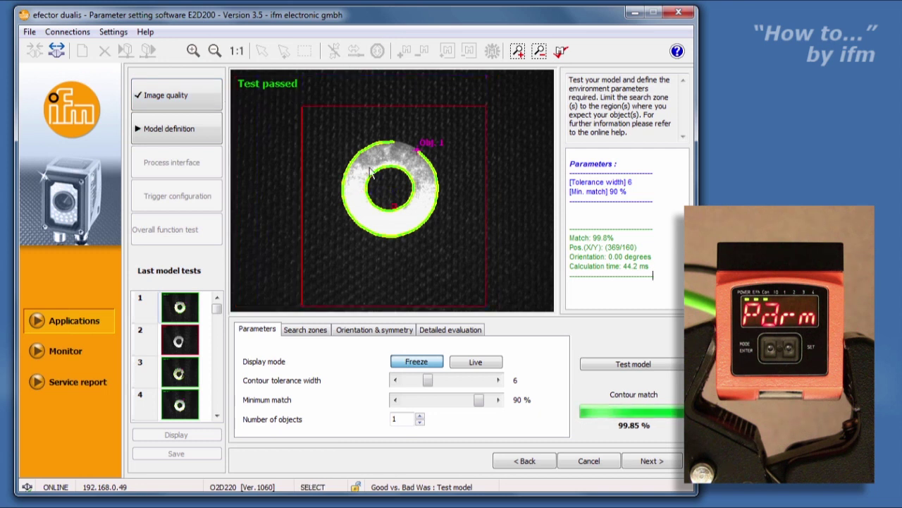
{"action": "left_click_drag", "start_coordinate": [356, 307], "coordinate": [356, 263]}
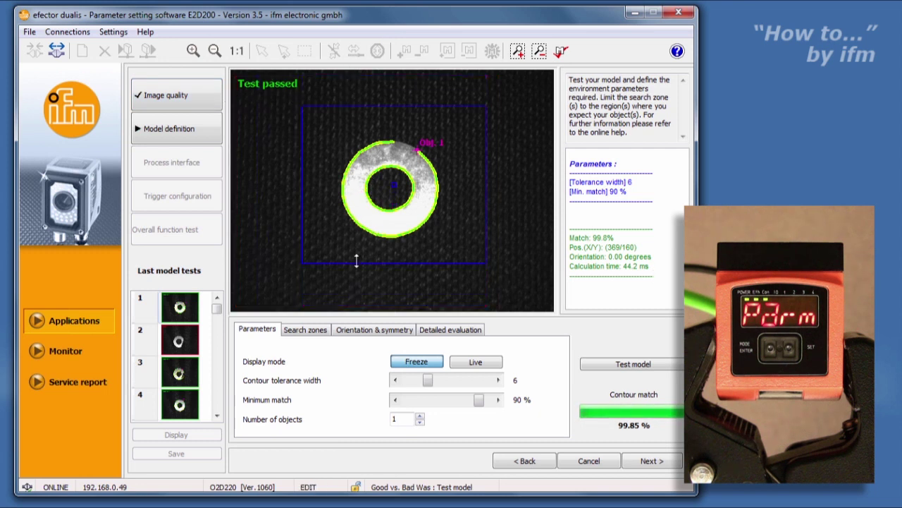
{"action": "left_click", "coordinate": [649, 370]}
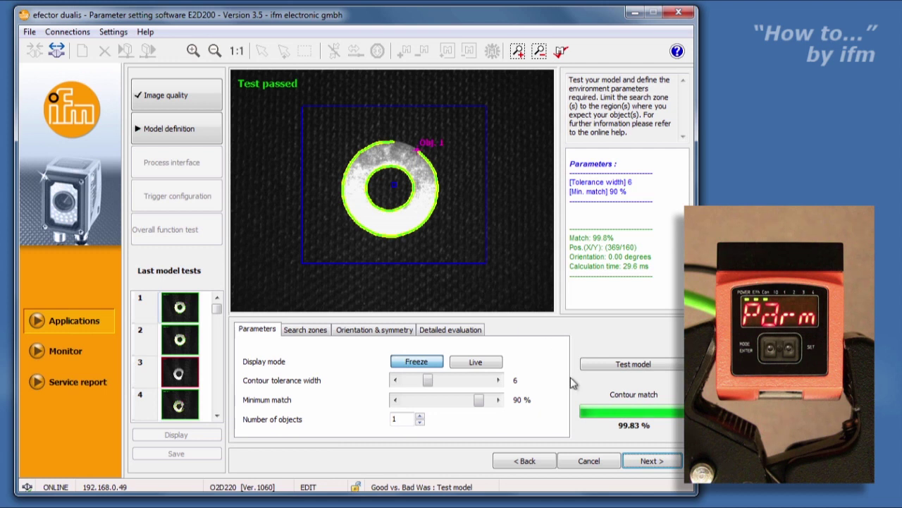
{"action": "left_click", "coordinate": [650, 462]}
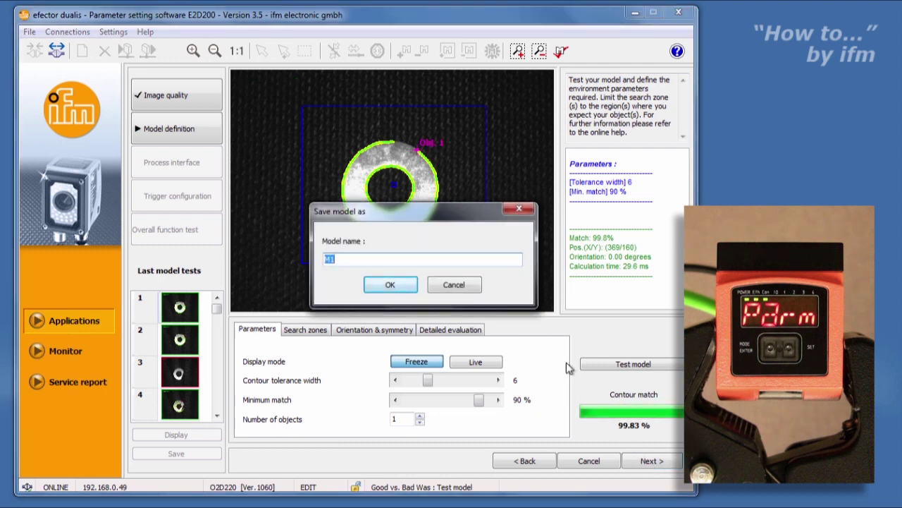
Step: Save the model as 'Good washer' and advance through the process interface to trigger configuration
{"action": "type", "text": "Good washer"}
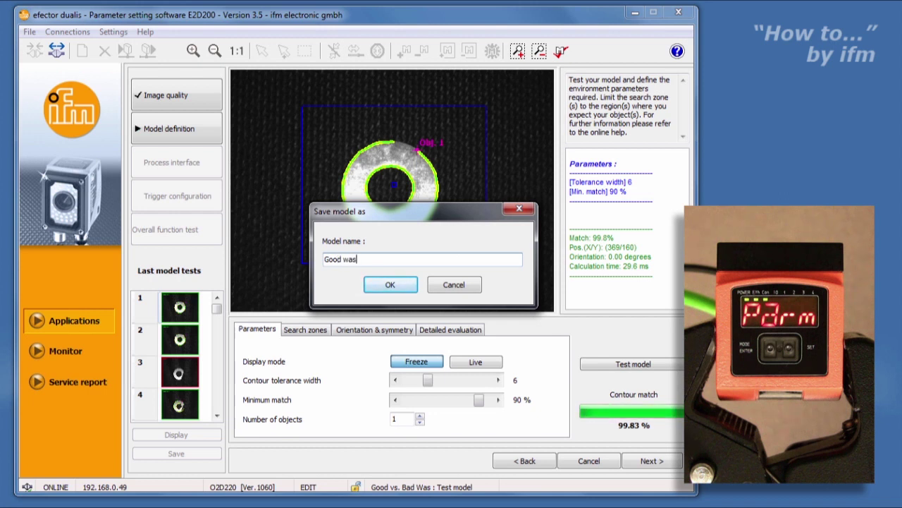
{"action": "left_click", "coordinate": [391, 285]}
{"action": "left_click", "coordinate": [204, 159]}
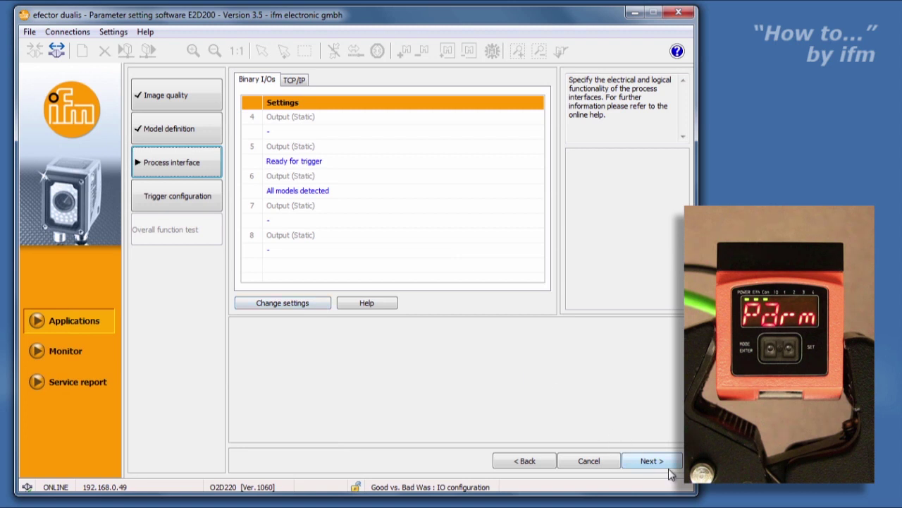
{"action": "left_click", "coordinate": [647, 461]}
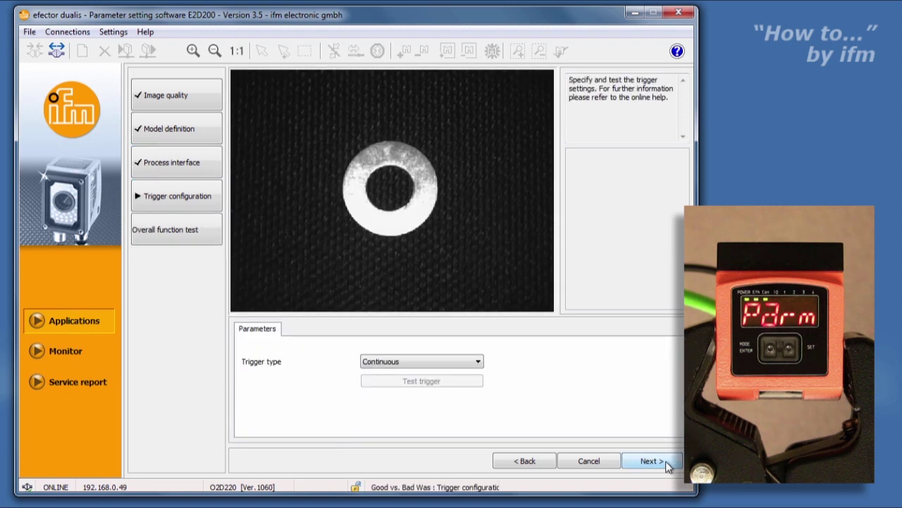
Step: Set the trigger type to Pos. edge and continue to the overall function test
{"action": "left_click", "coordinate": [477, 362]}
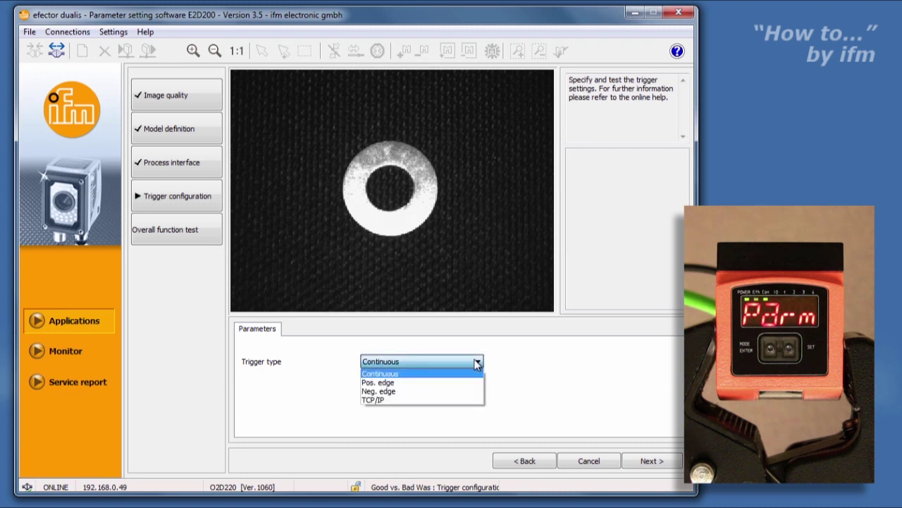
{"action": "left_click", "coordinate": [413, 383]}
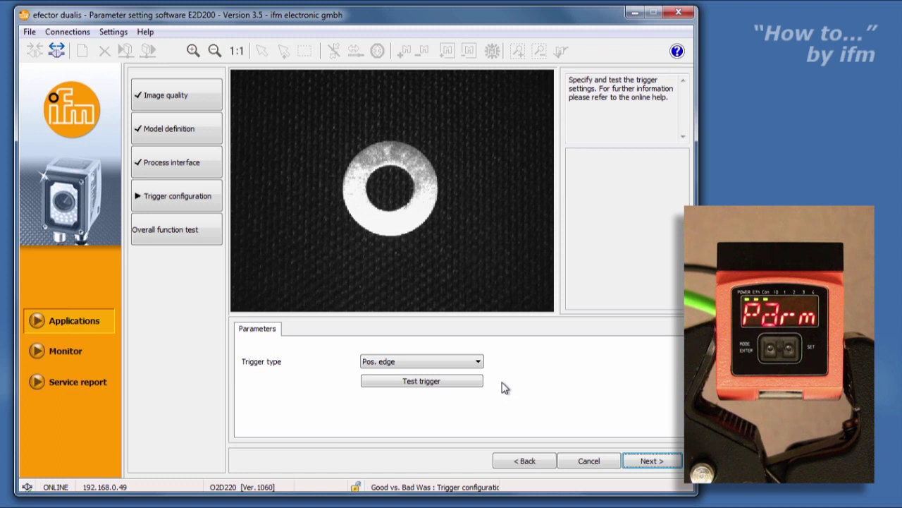
{"action": "left_click", "coordinate": [653, 462]}
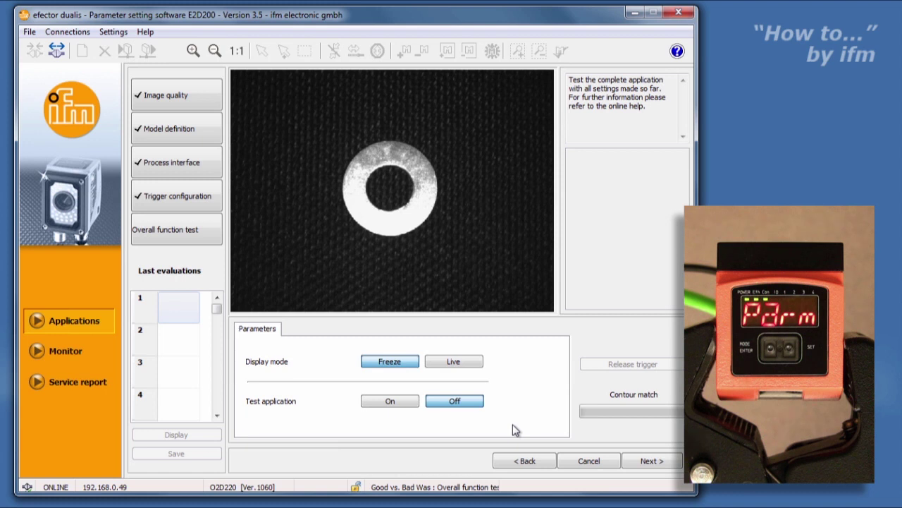
Step: Test the application: the good washer passes at 99.86%, the defective washer fails, then finish the wizard
{"action": "left_click", "coordinate": [397, 402]}
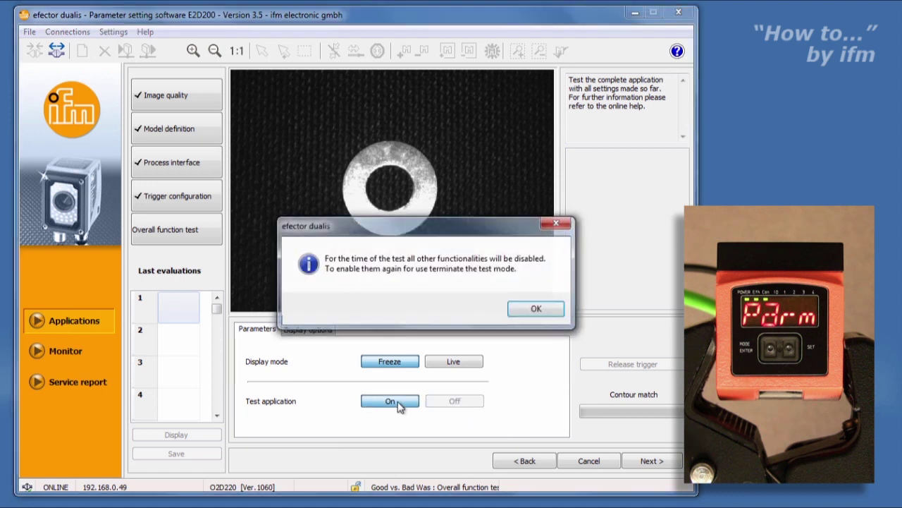
{"action": "left_click", "coordinate": [521, 314]}
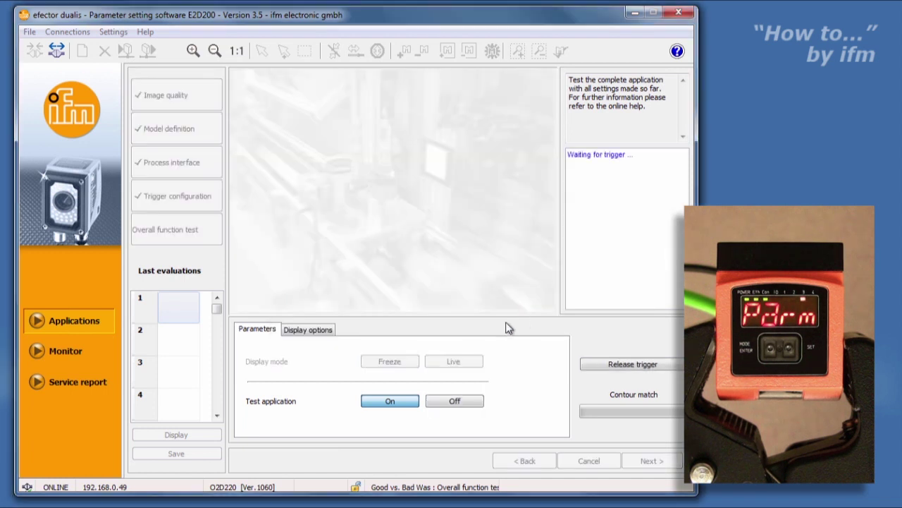
{"action": "left_click", "coordinate": [620, 368]}
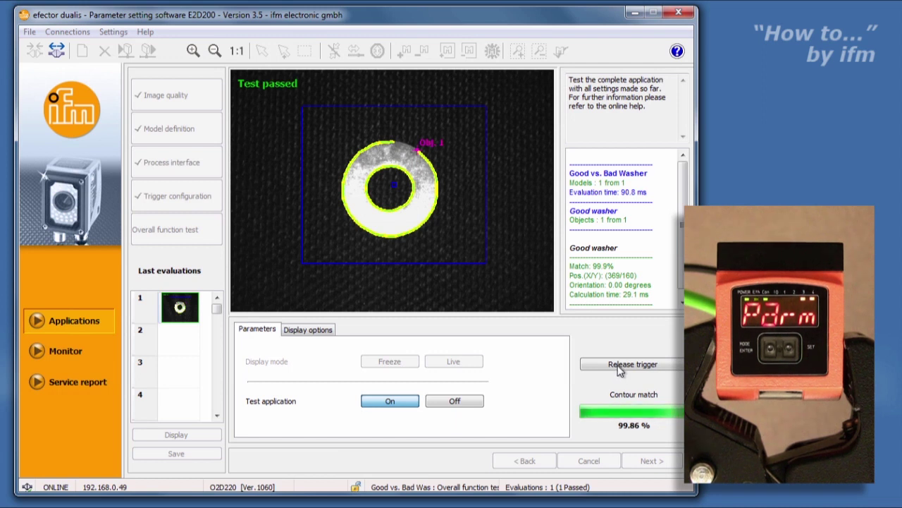
{"action": "left_click", "coordinate": [621, 368]}
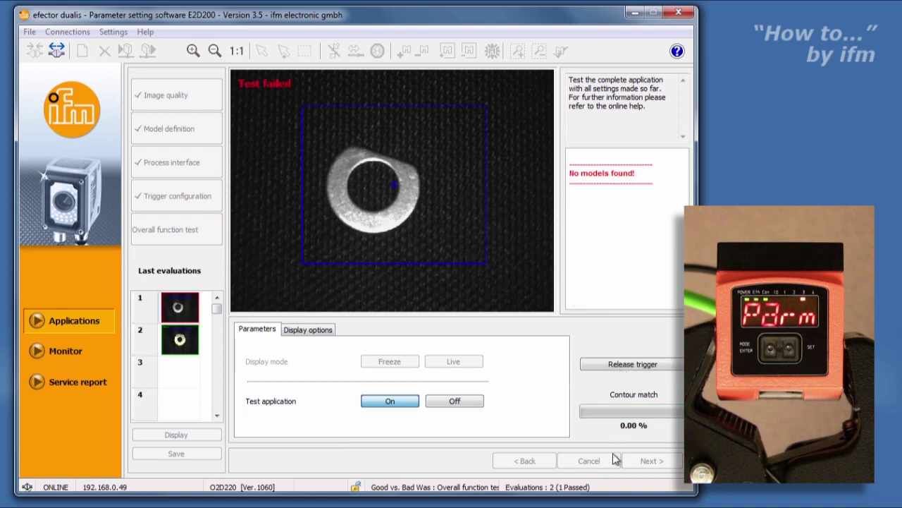
{"action": "left_click", "coordinate": [445, 406]}
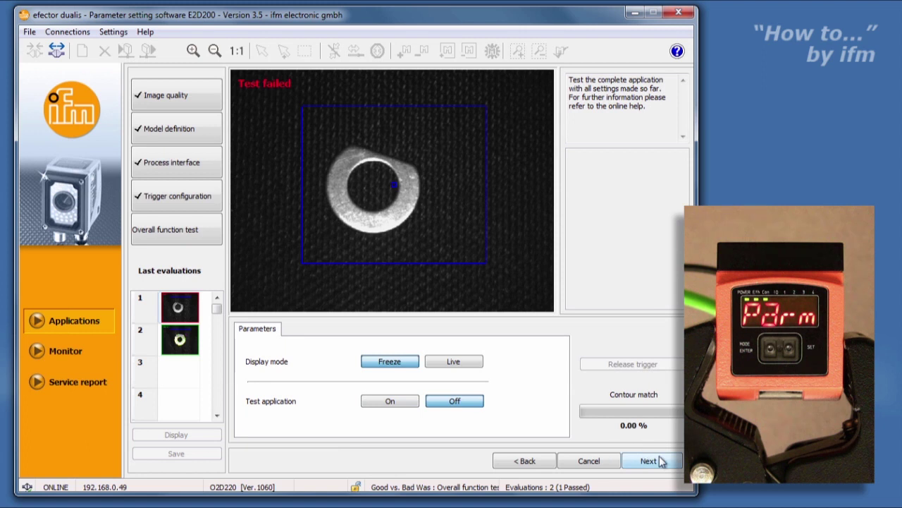
{"action": "left_click", "coordinate": [658, 462]}
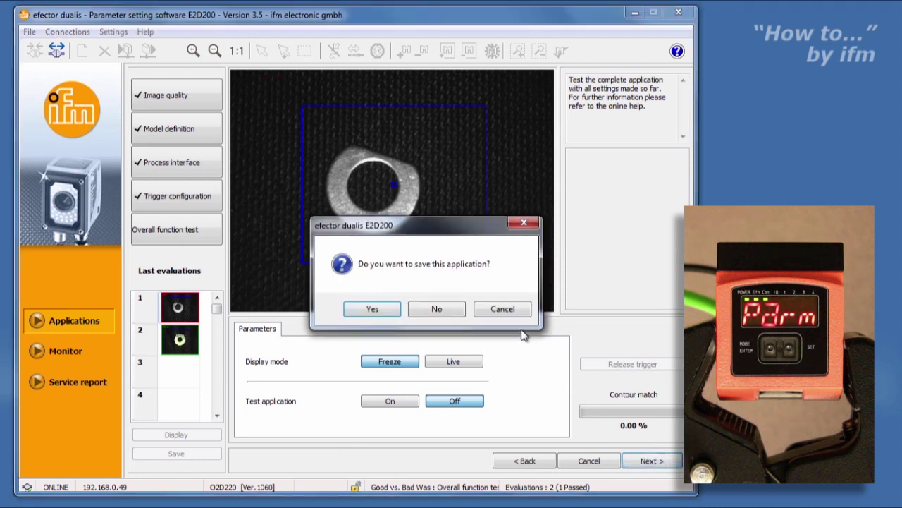
Step: Save the Good vs. Bad Washer application to slot 1 and request Connections > Disconnect
{"action": "left_click", "coordinate": [354, 311]}
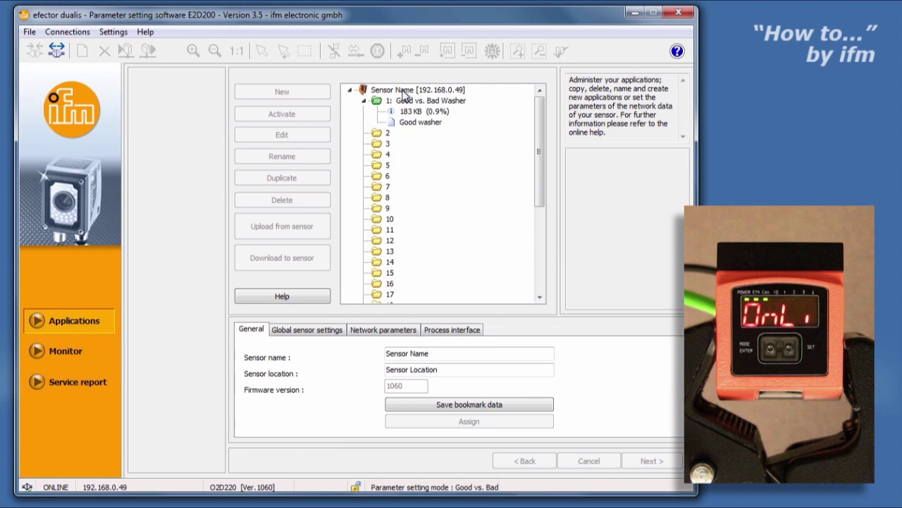
{"action": "left_click", "coordinate": [63, 32]}
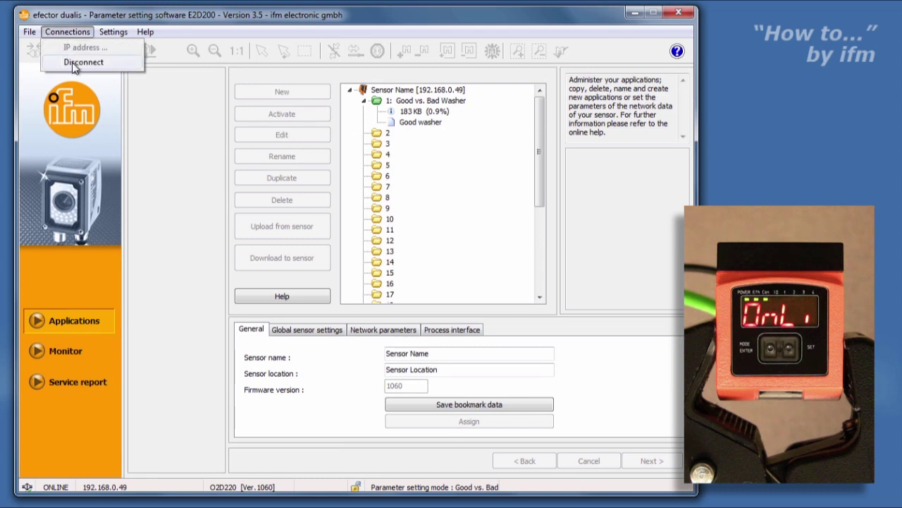
{"action": "left_click", "coordinate": [73, 63]}
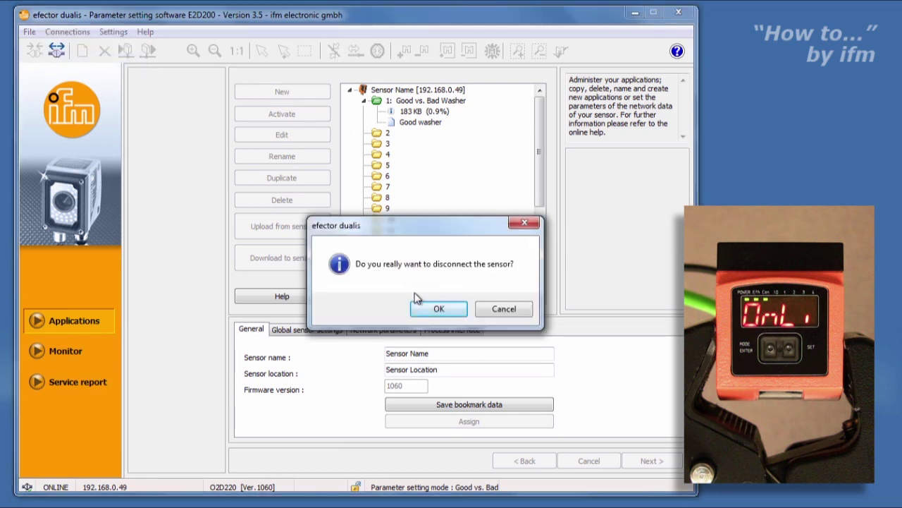